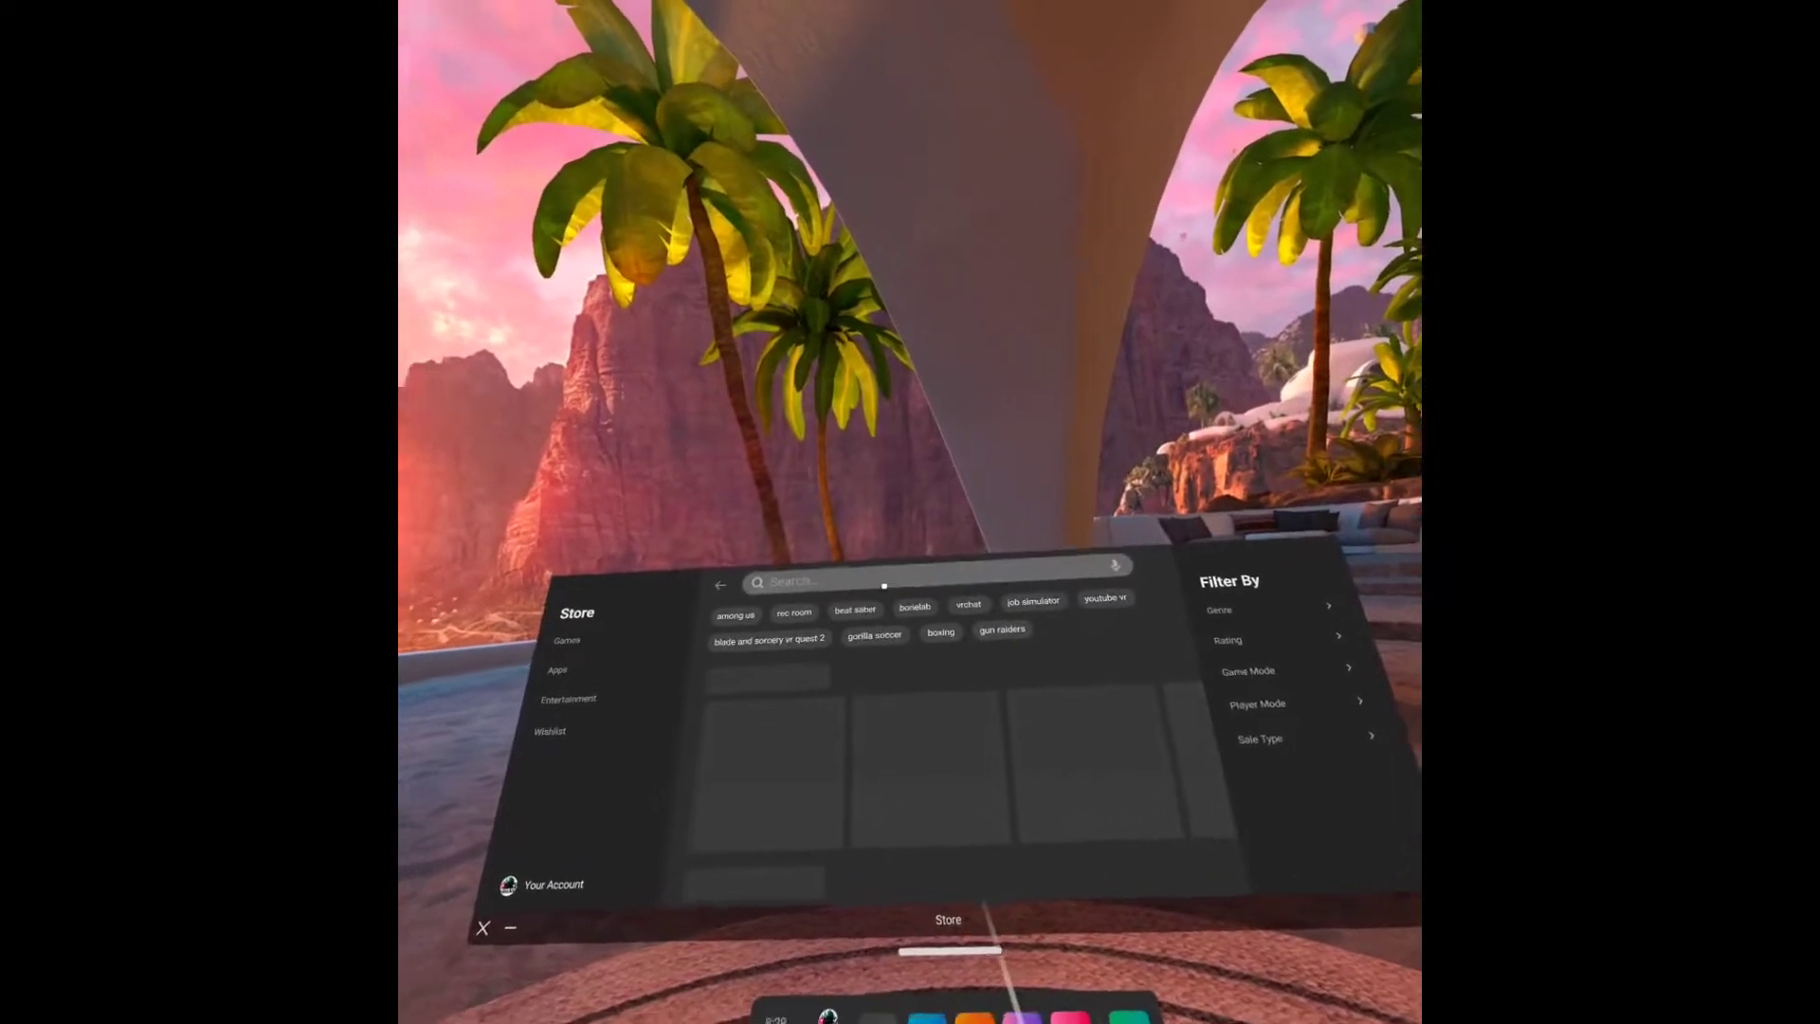
text(virtual desktop)
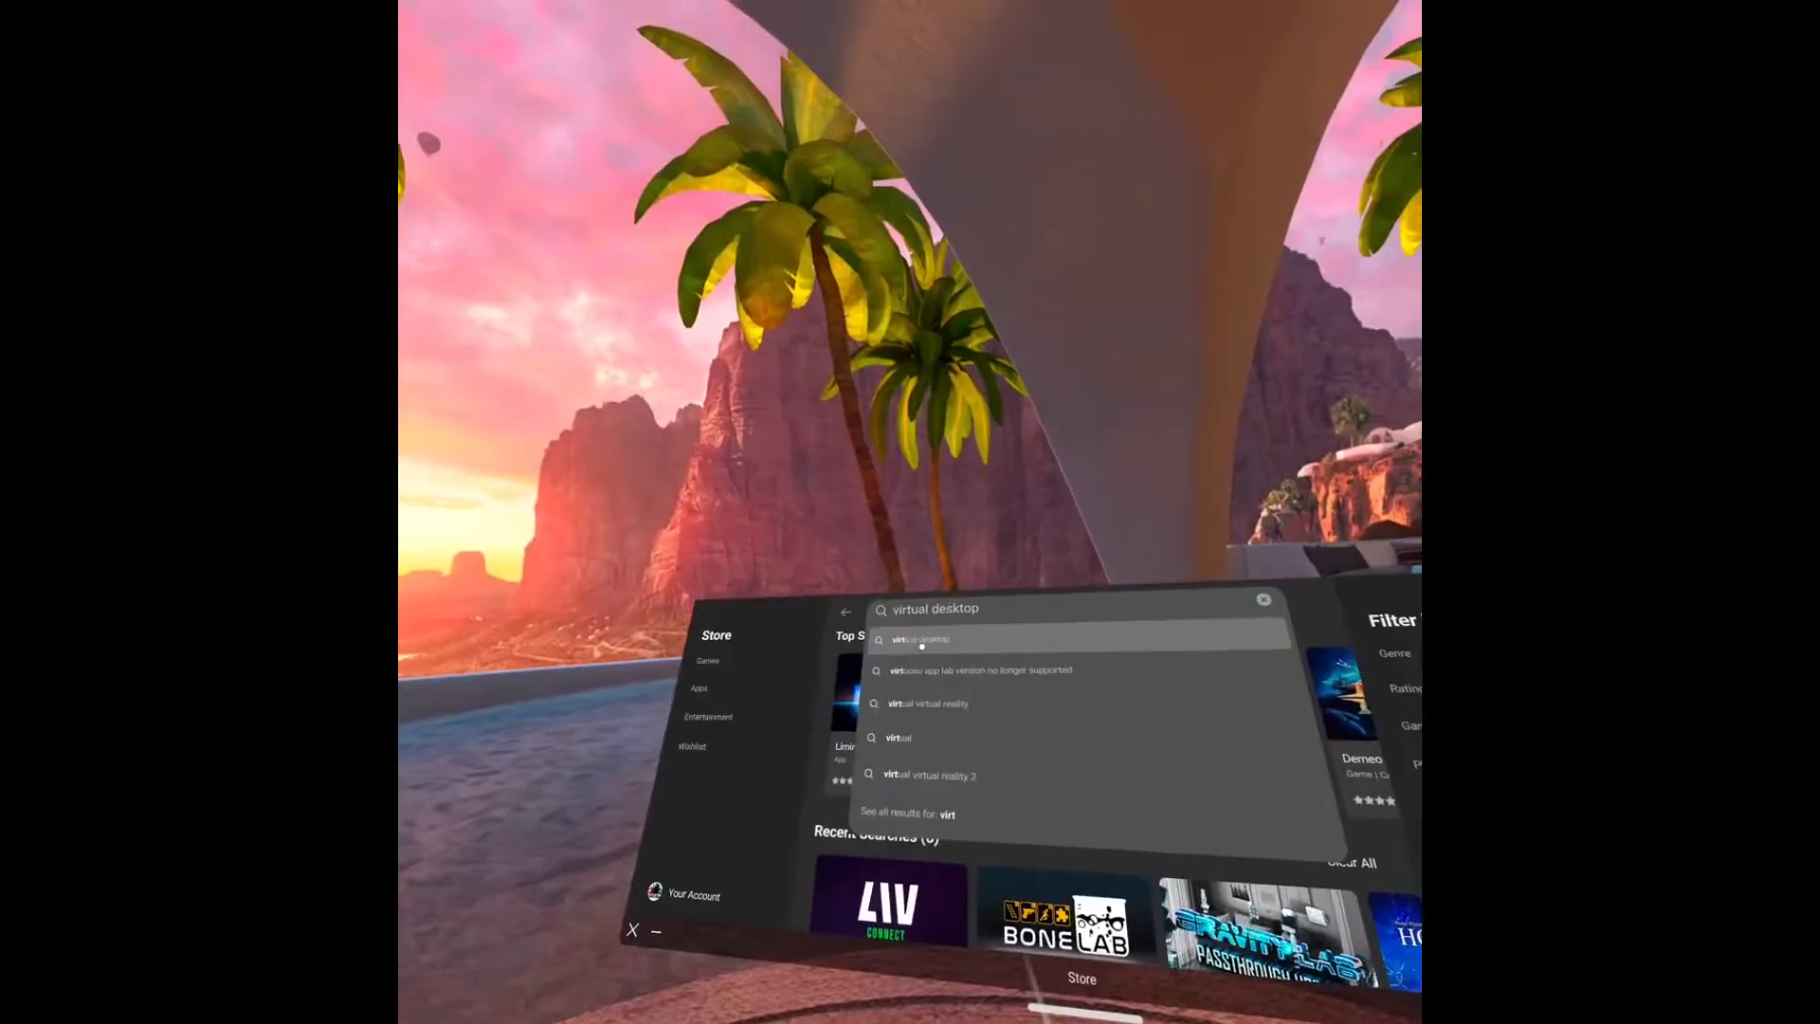
- Search the Store for 'virtual desktop', open its details card, and launch it on the headset
key(Return)
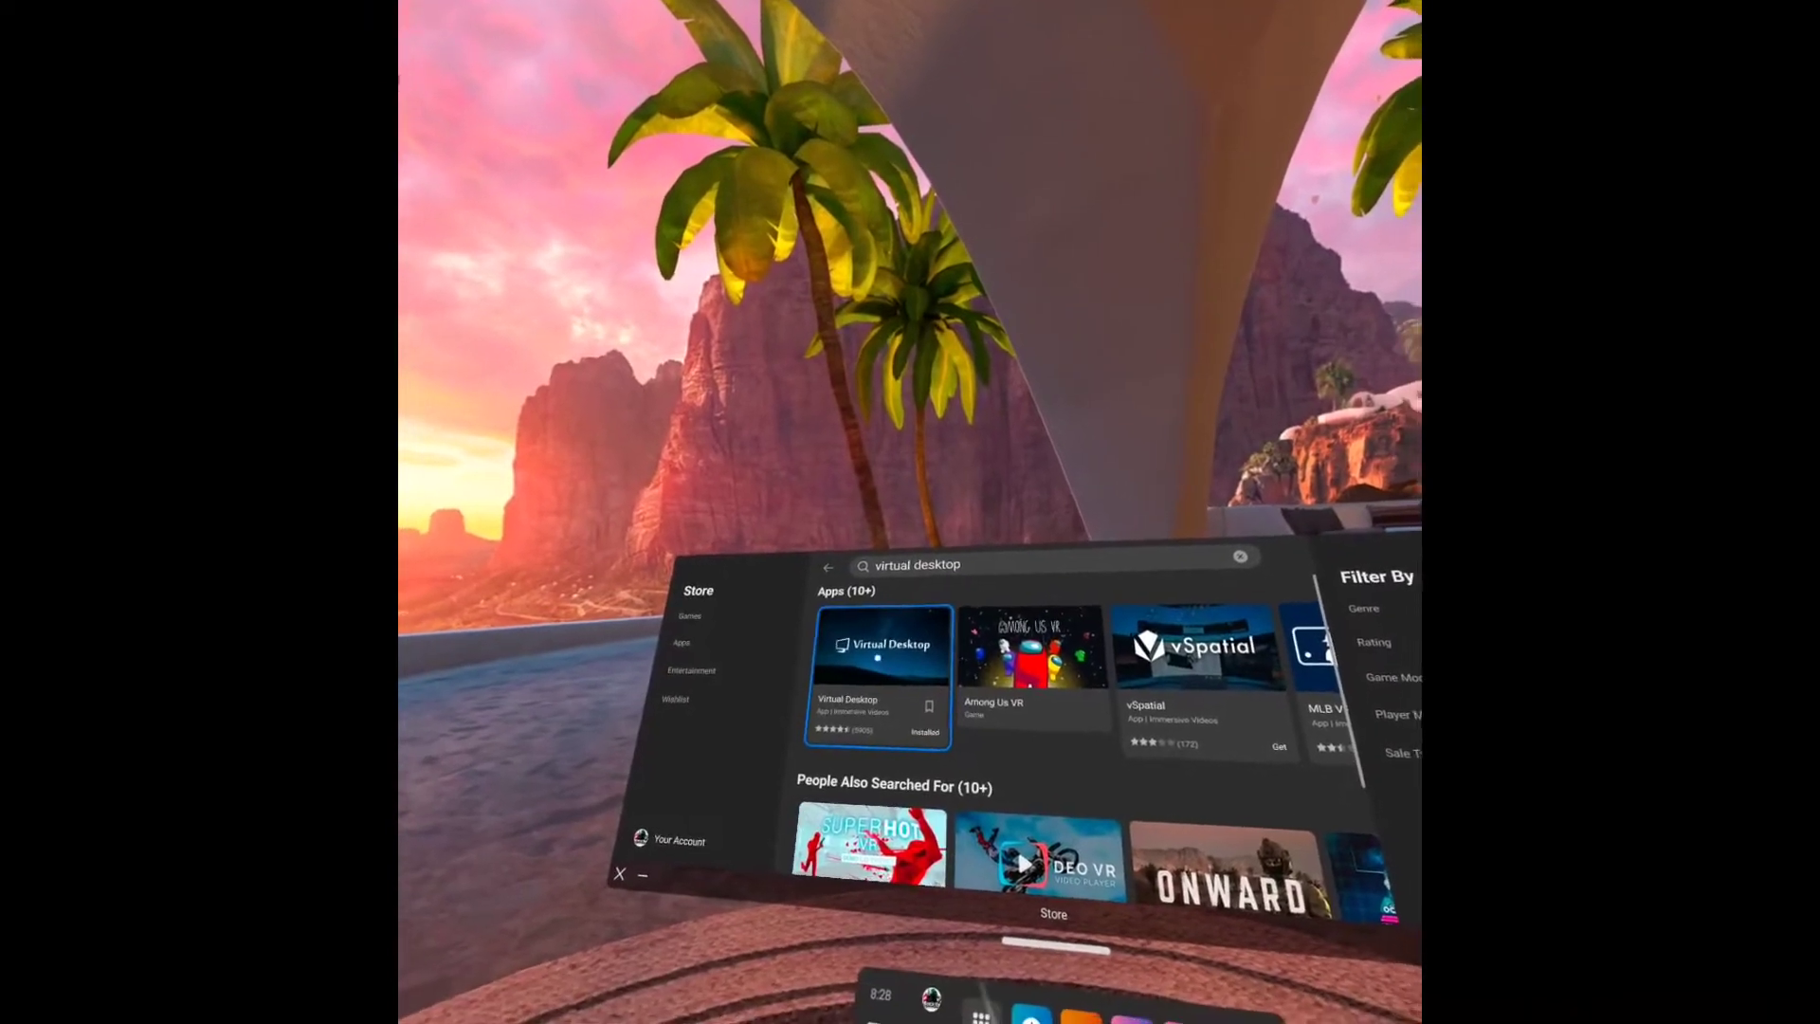
click(879, 662)
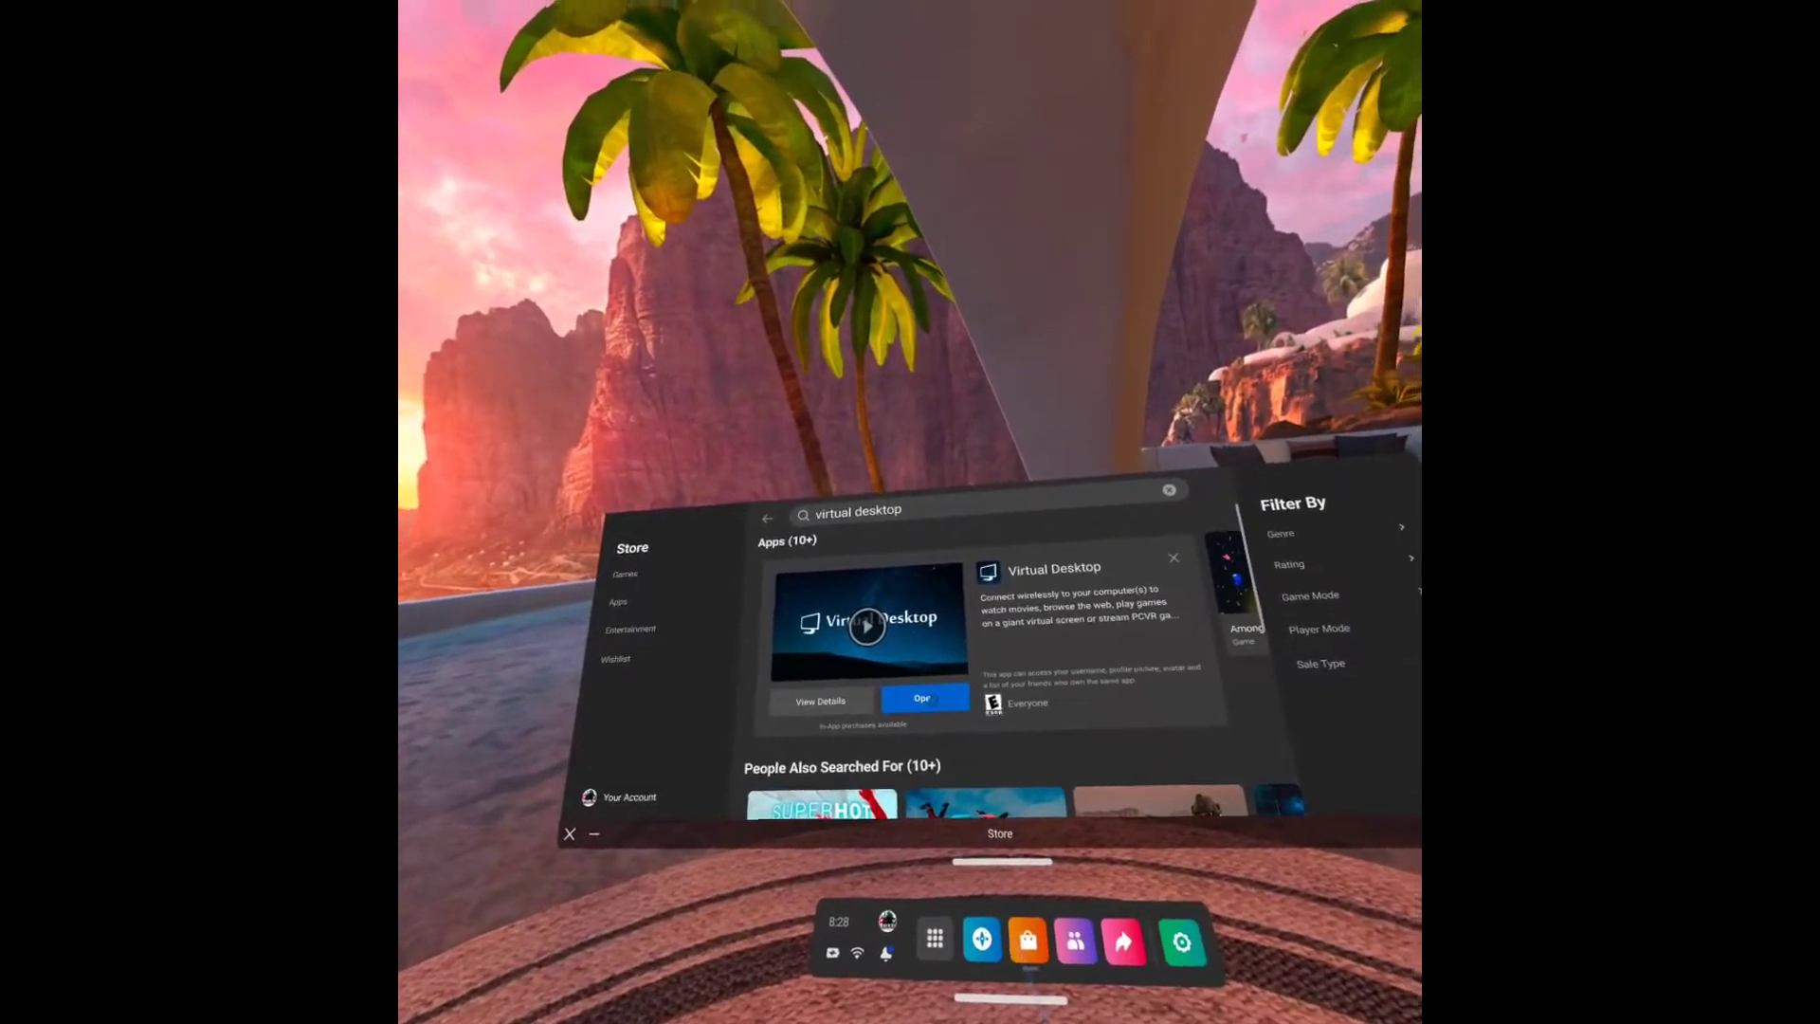
click(934, 700)
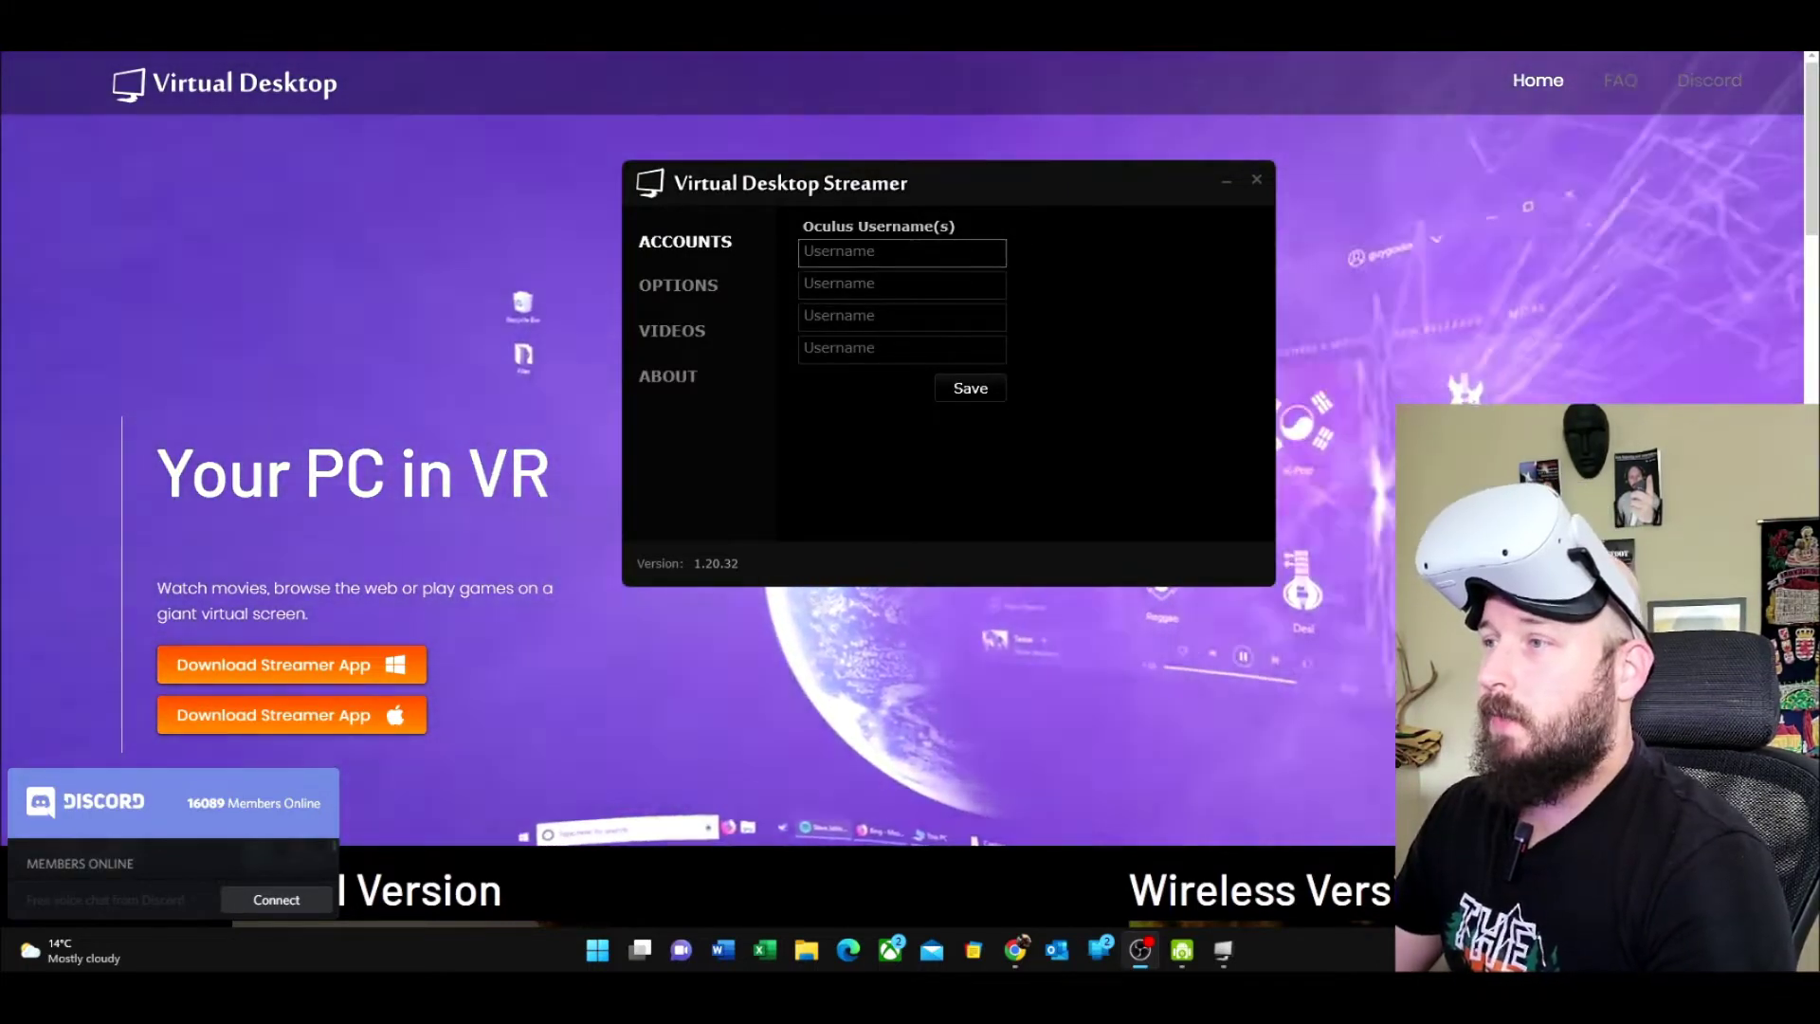
- Enter the Oculus username in the first Username field on the Accounts tab and save it
drag(1011, 180, 989, 220)
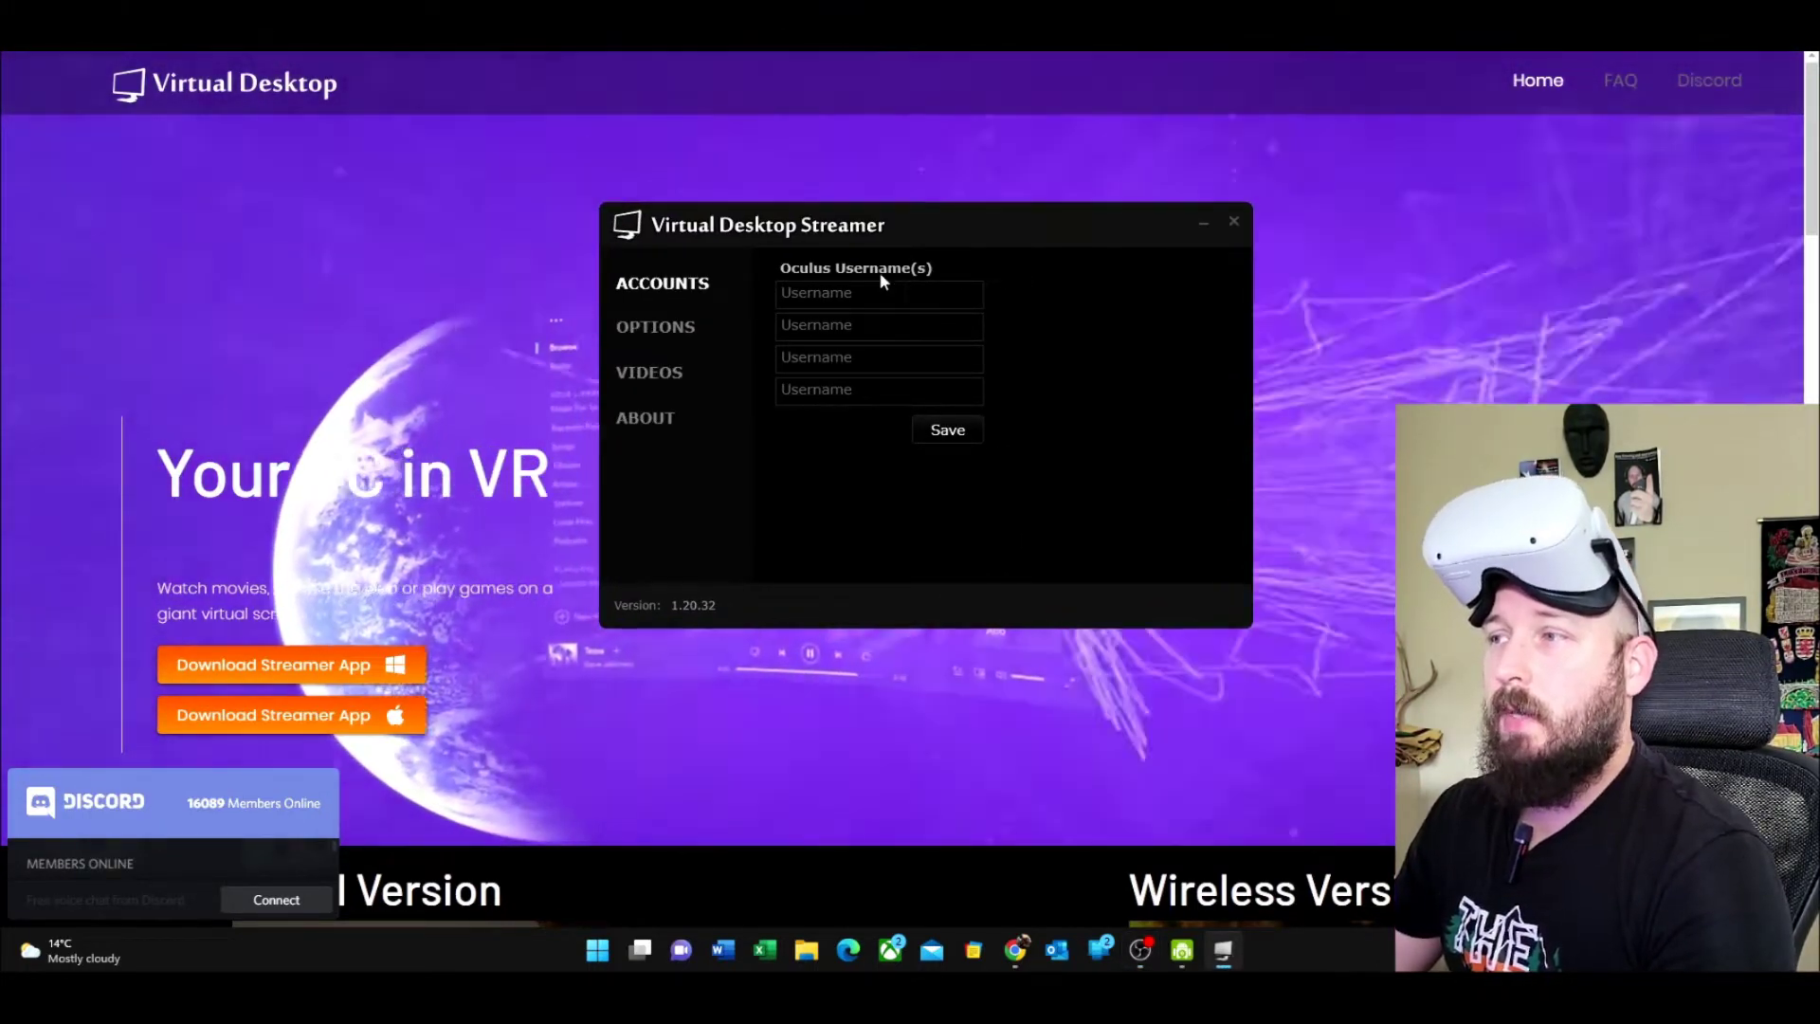
click(854, 292)
text(ru)
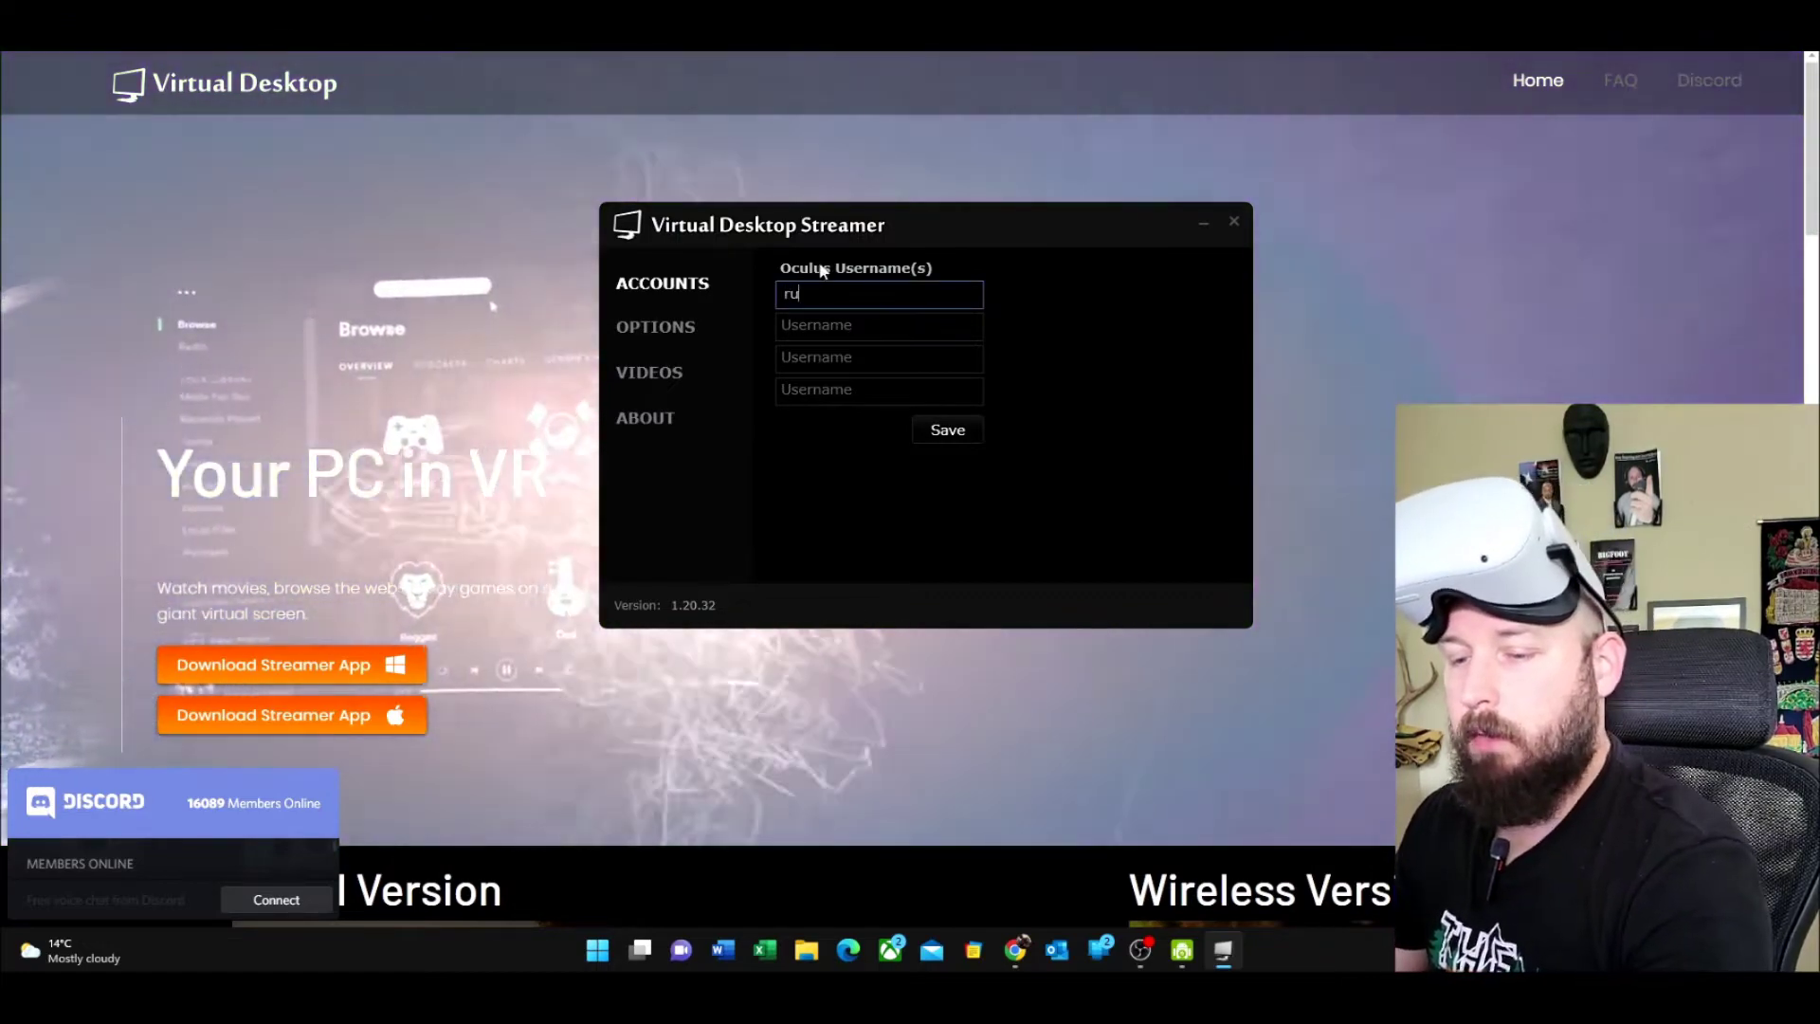
text(ckup)
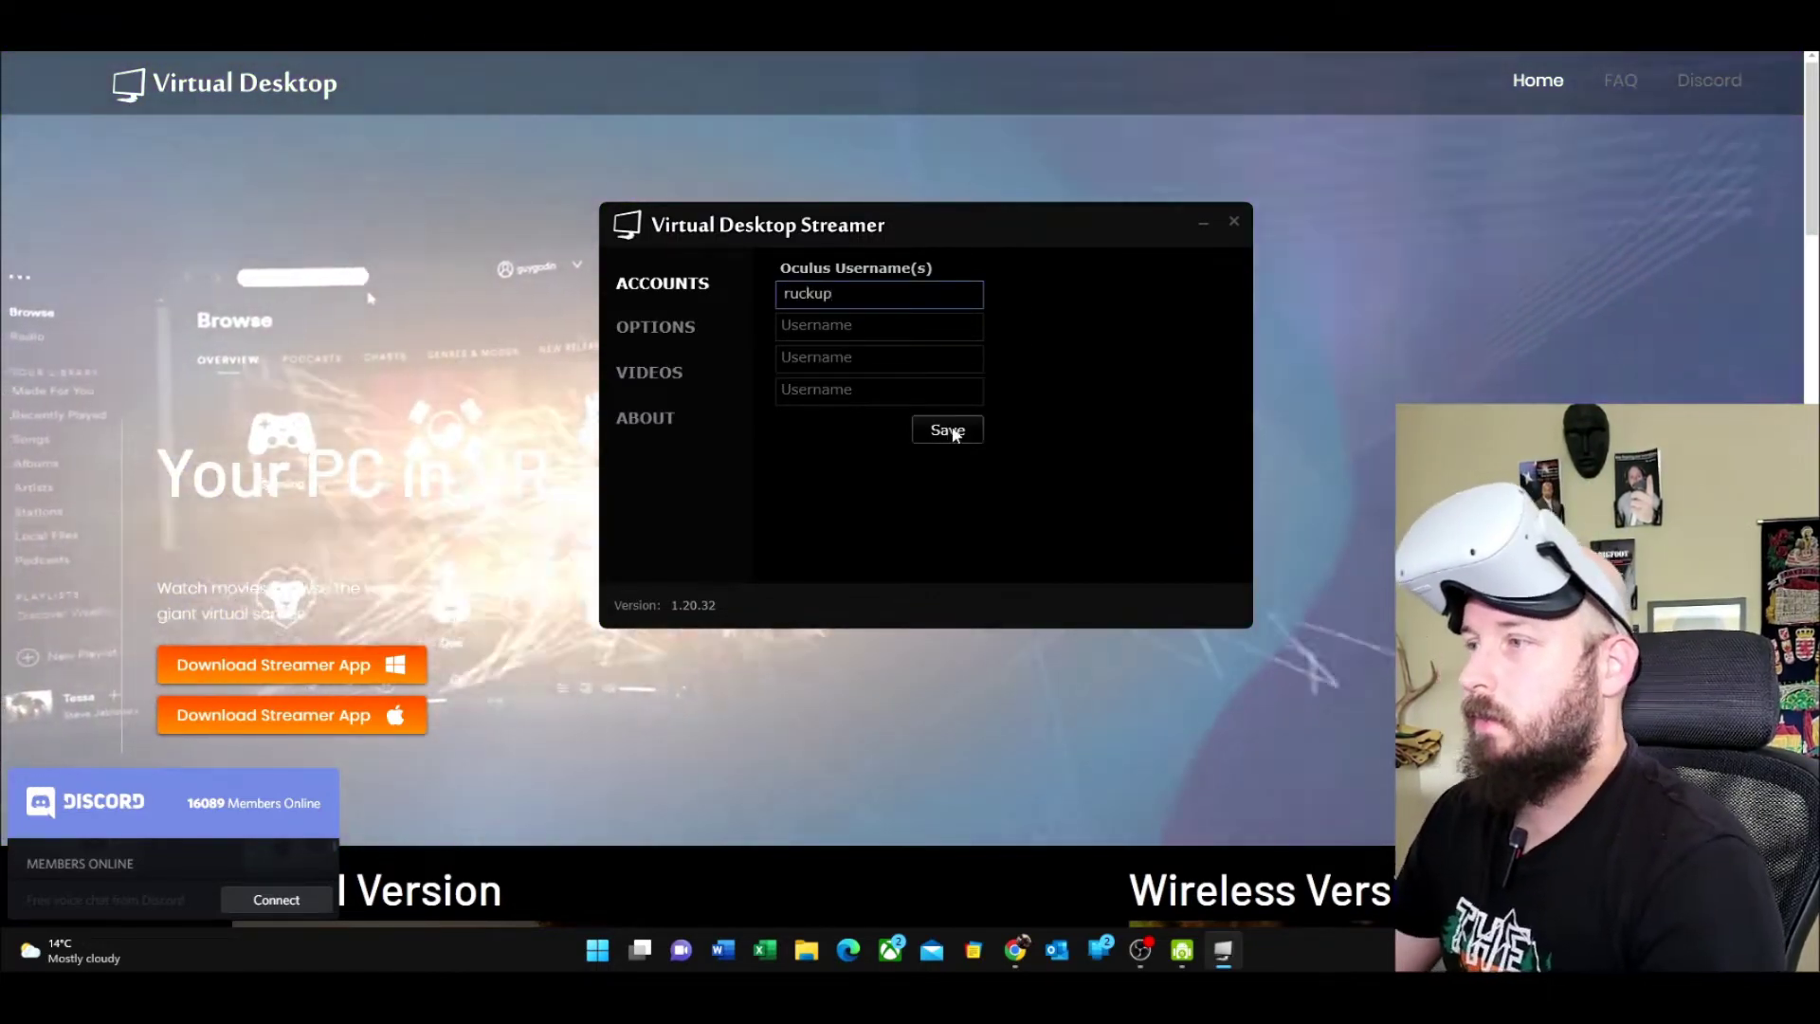
click(950, 428)
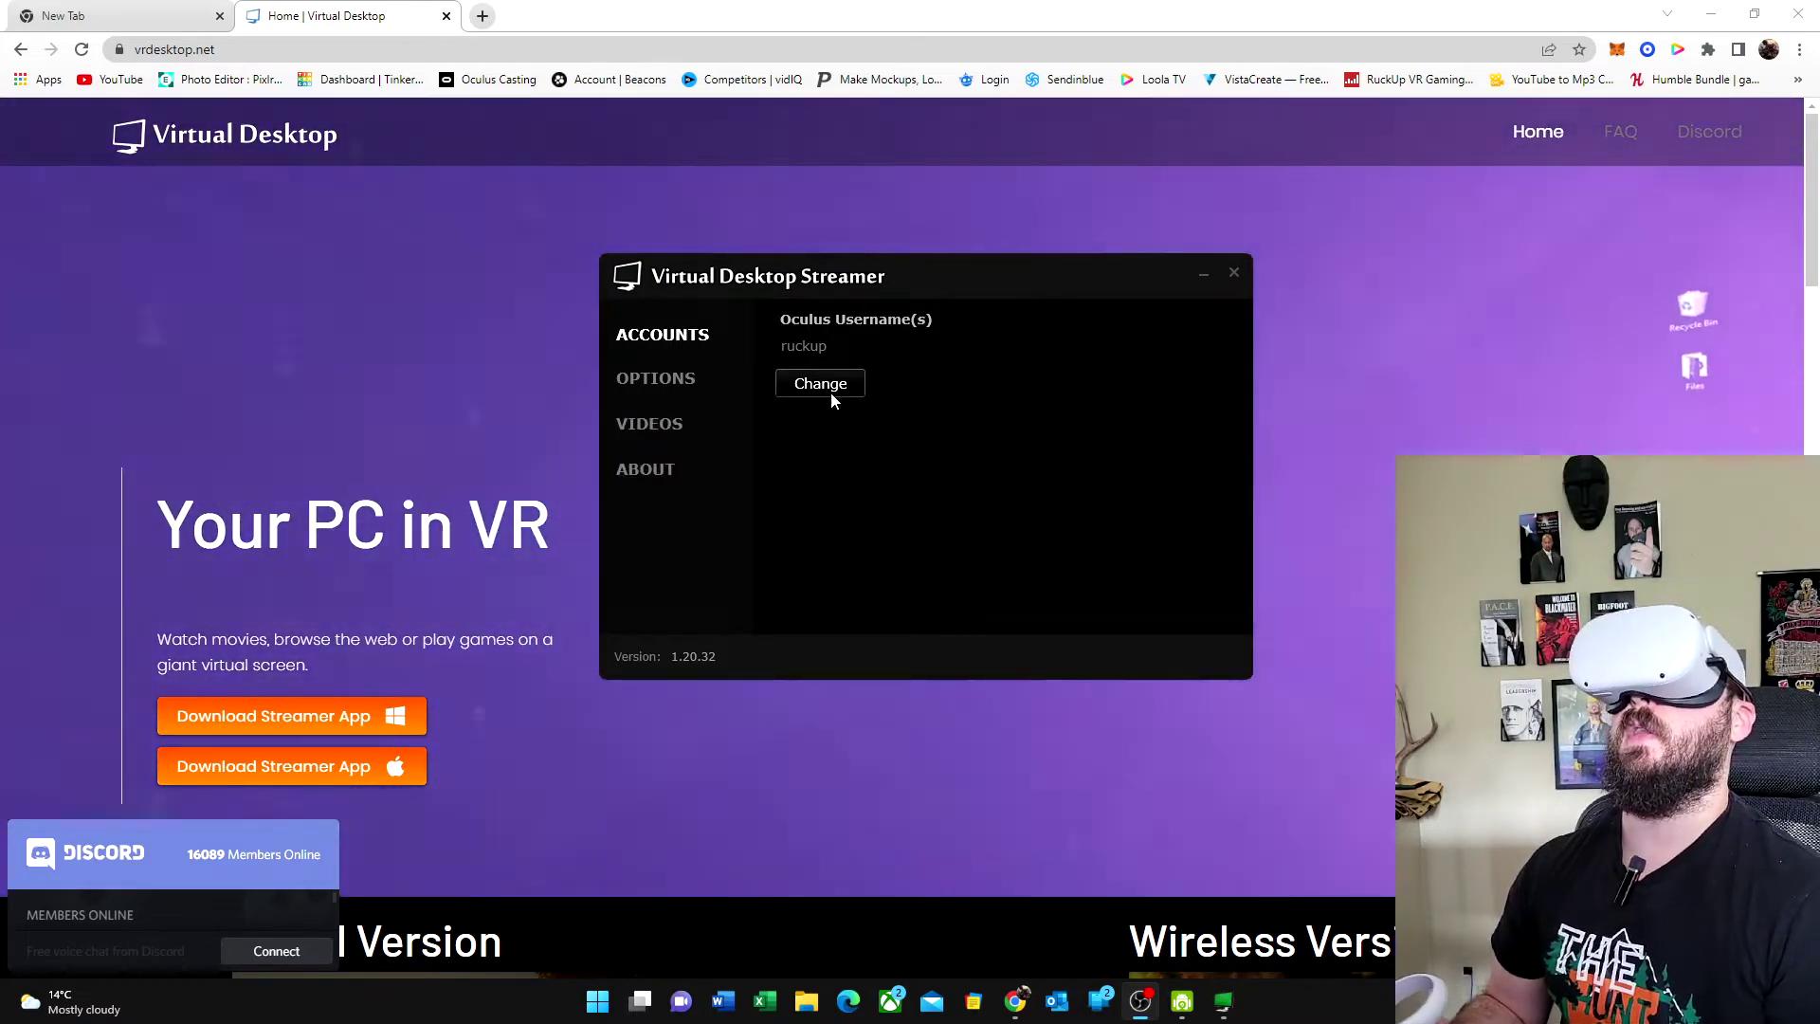
- Check the Streamer's Options and keep Preferred Codec set to Automatic
click(680, 386)
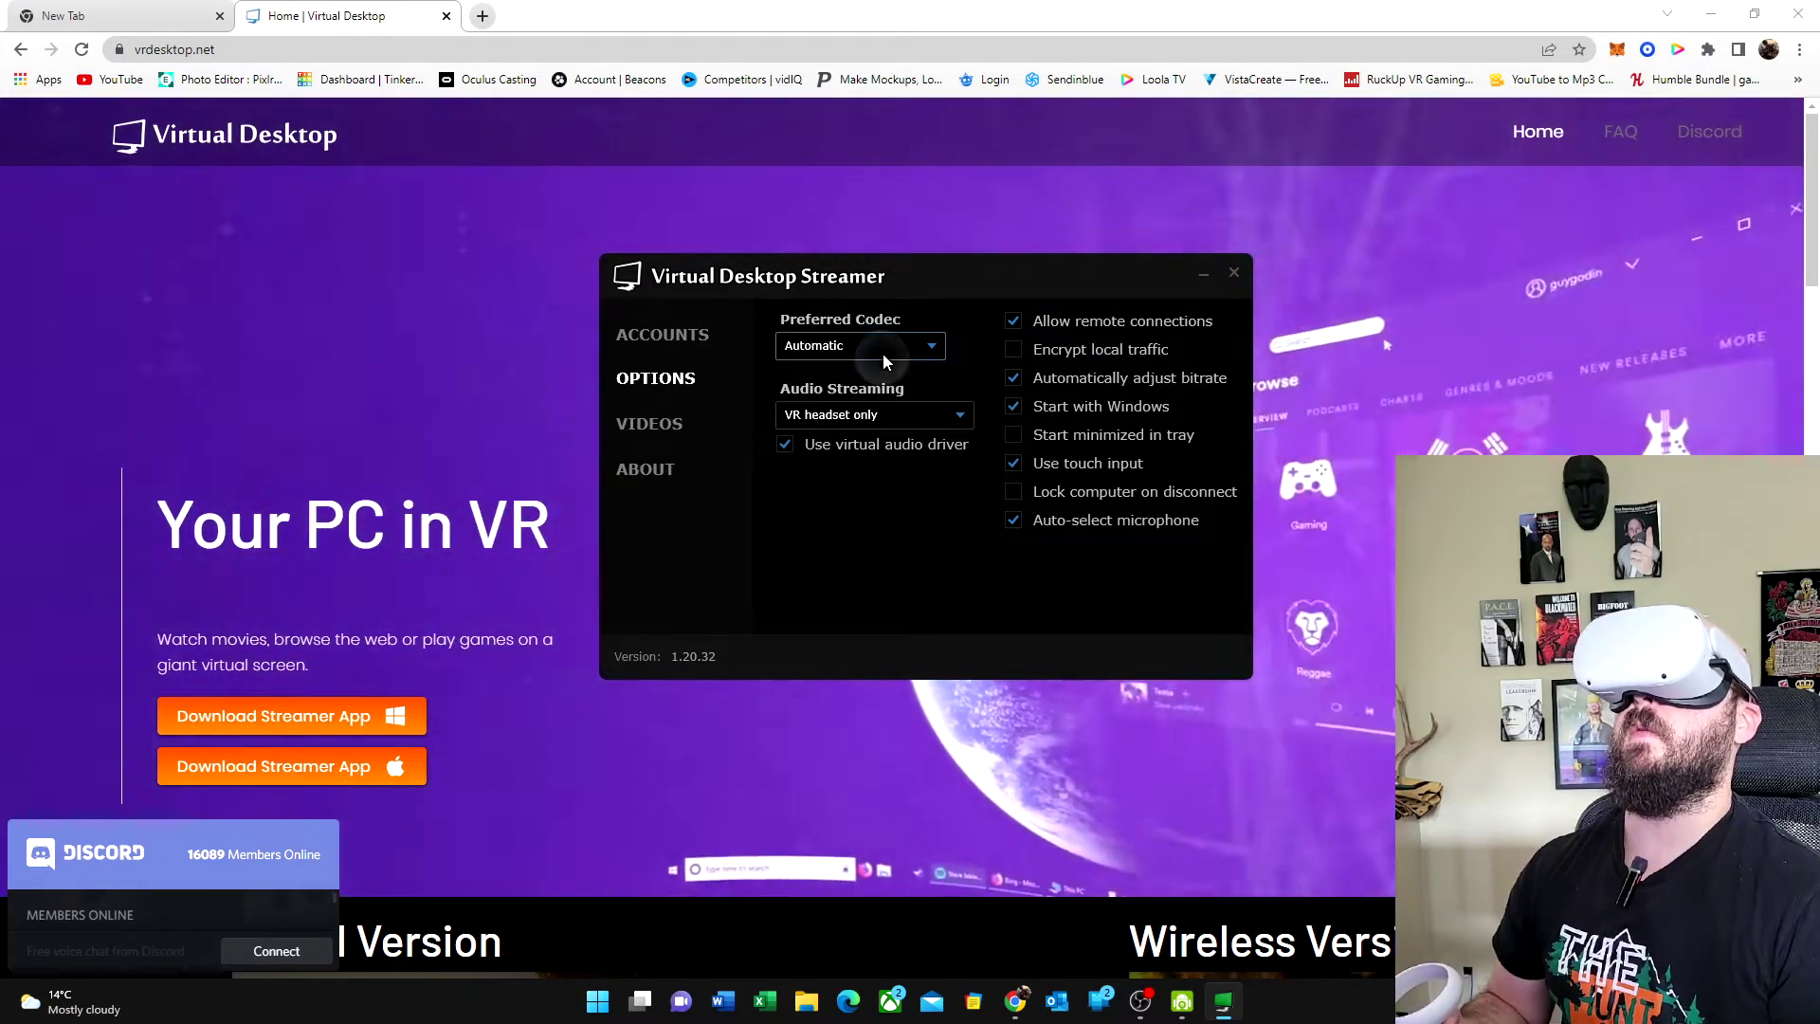
click(884, 355)
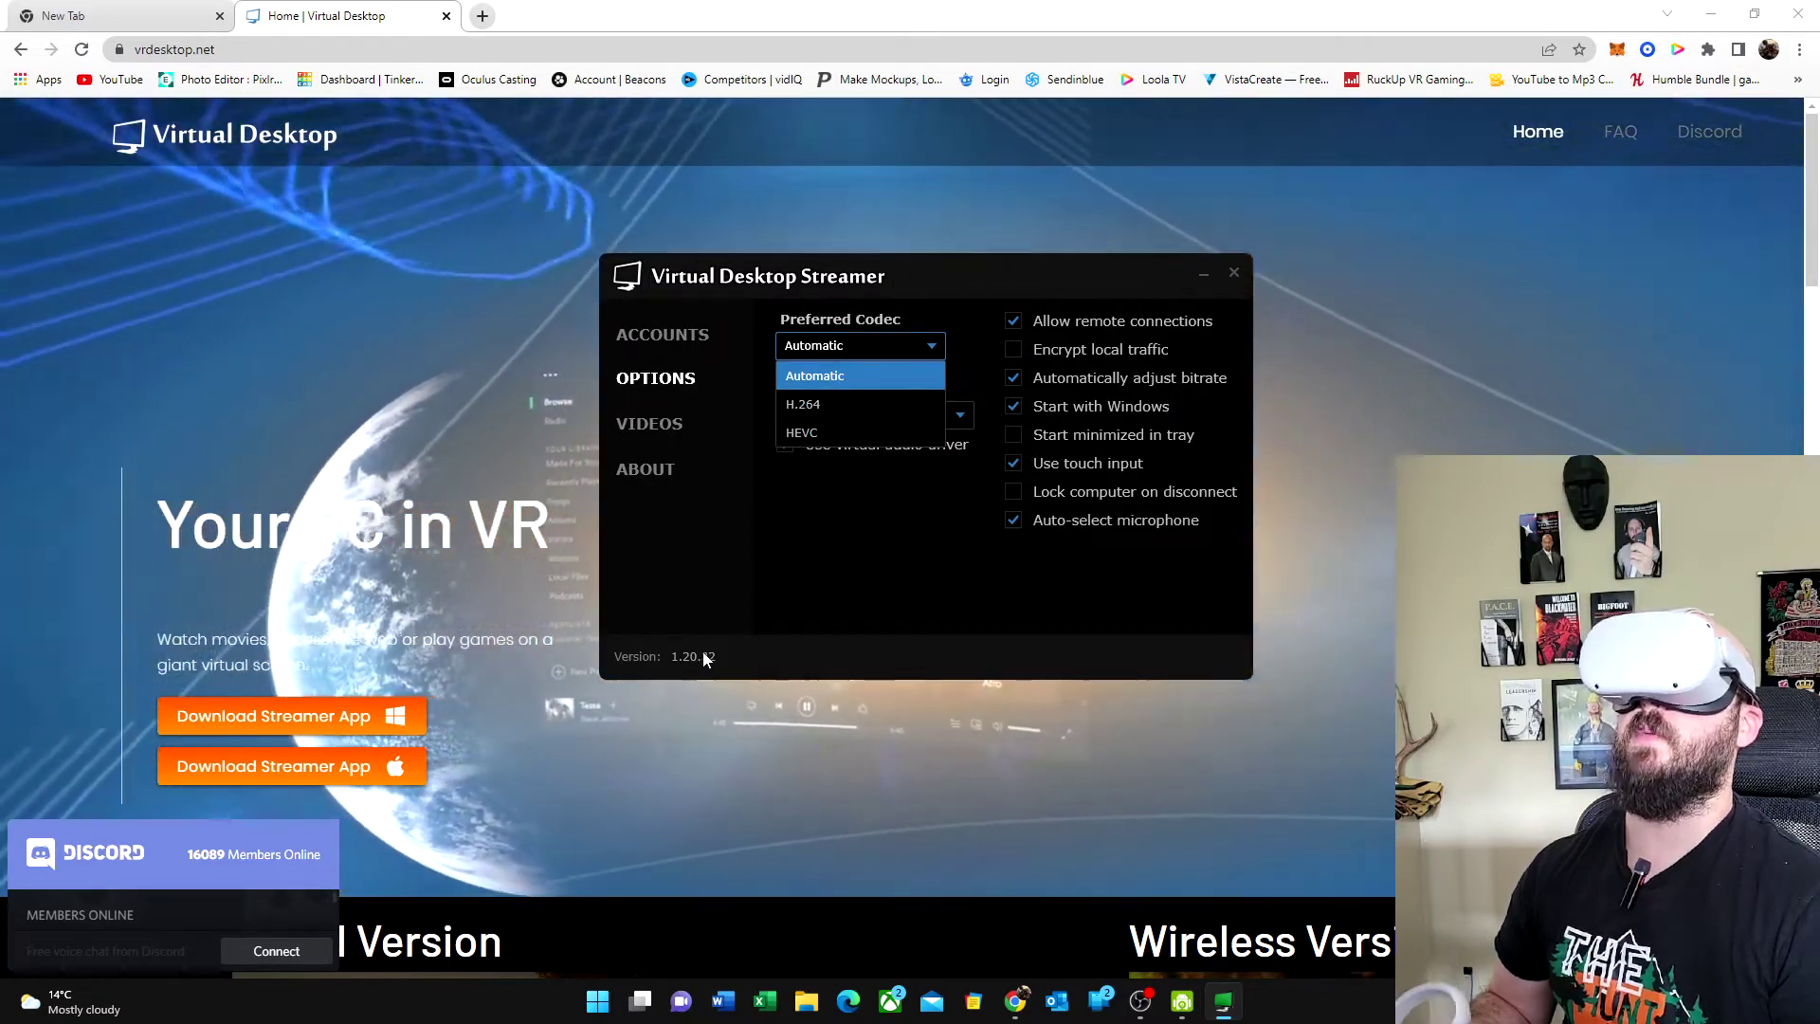
click(832, 537)
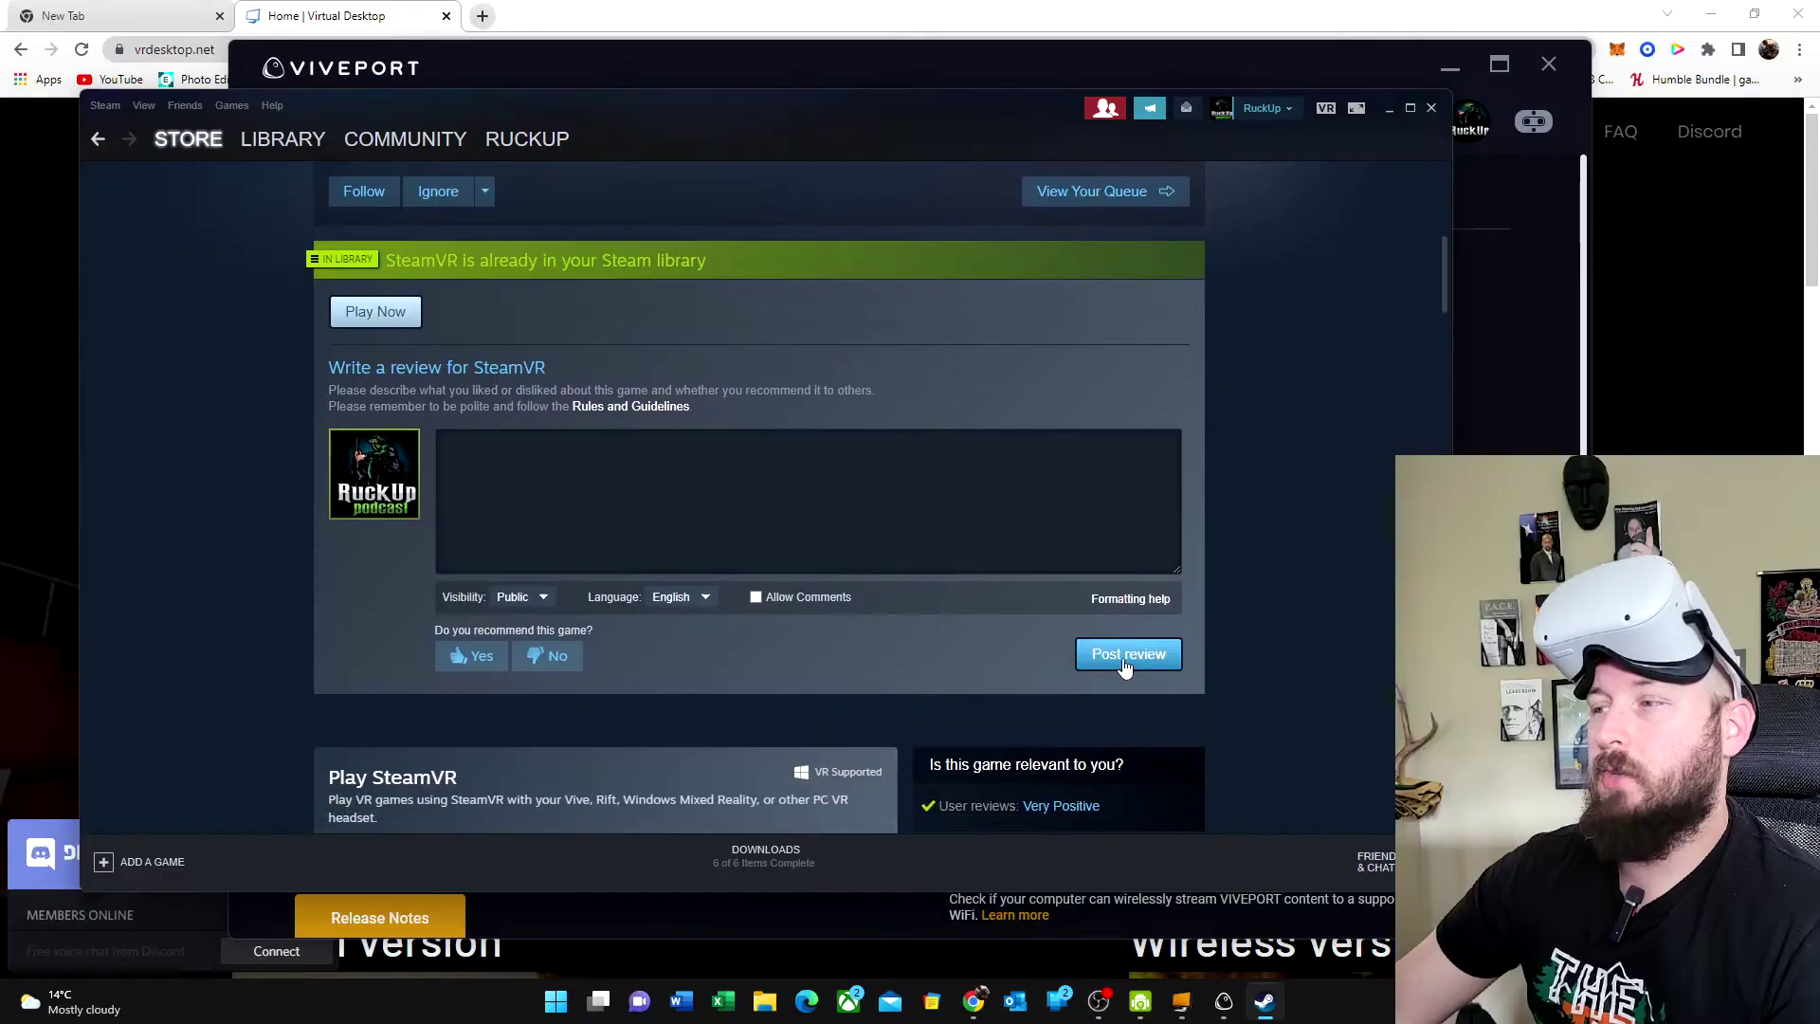
scroll(1123, 662, up, 5)
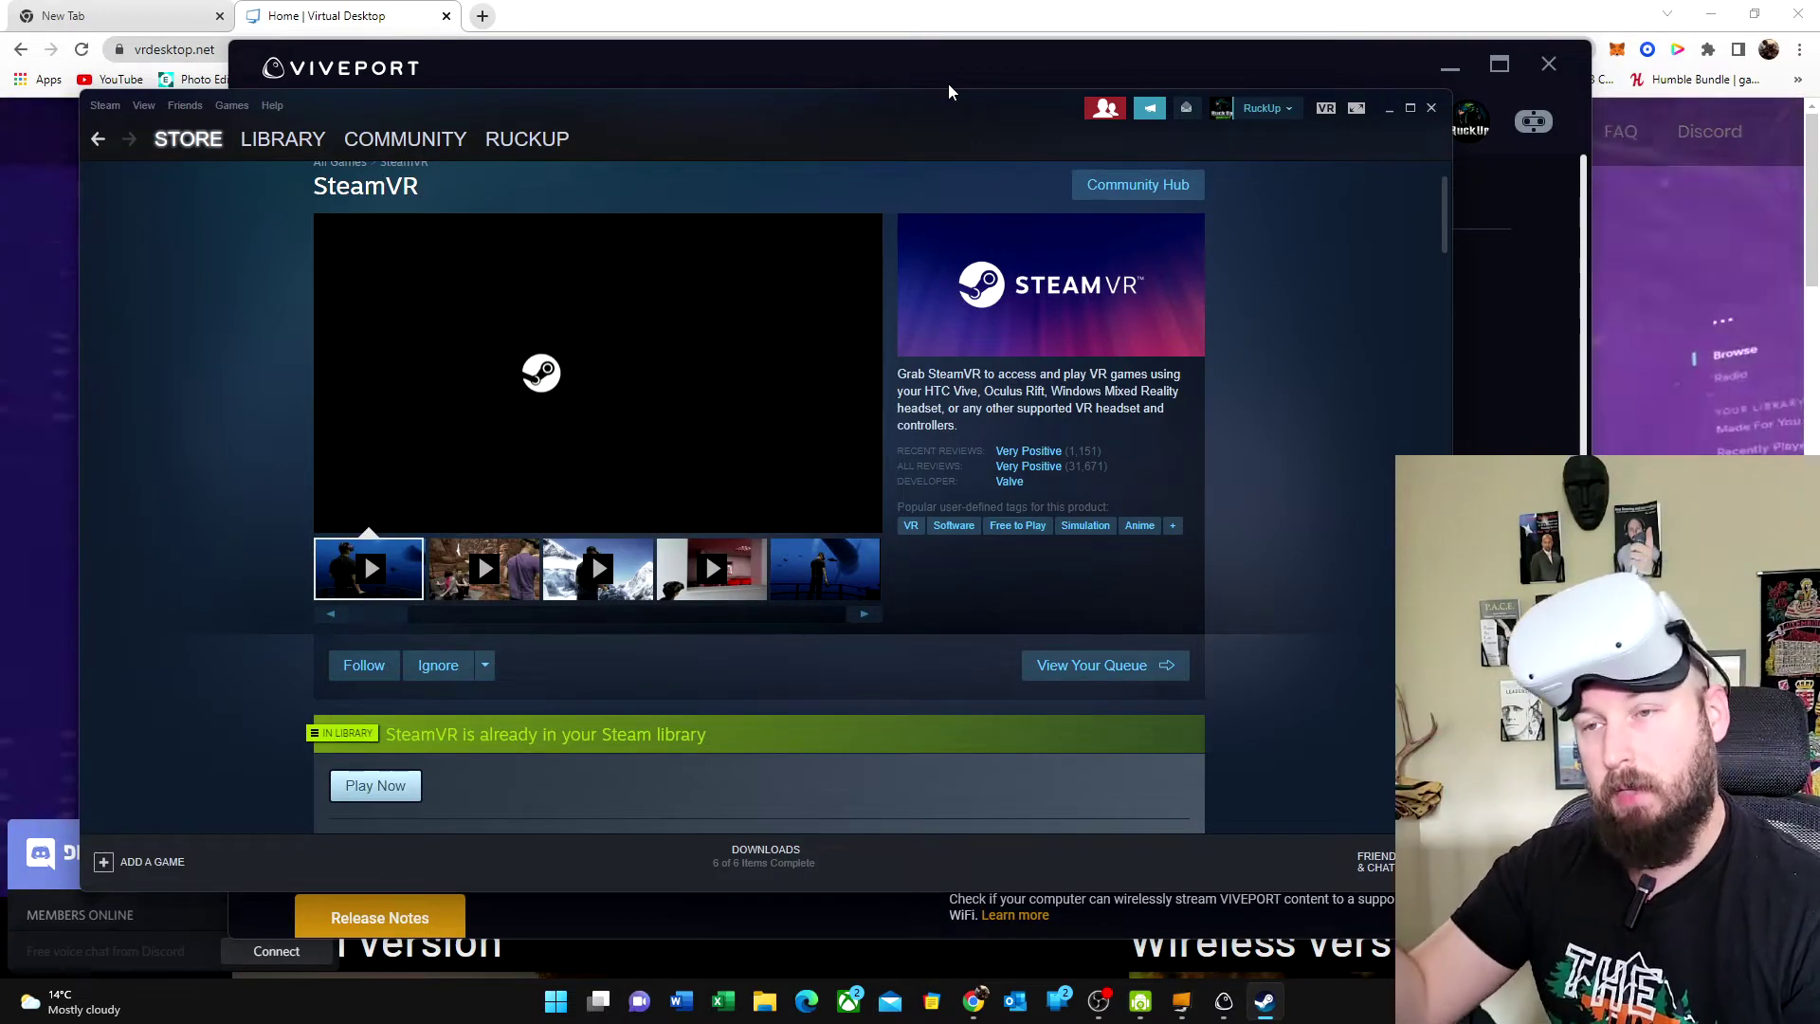
- Bring the Viveport library window in front of Steam
click(949, 85)
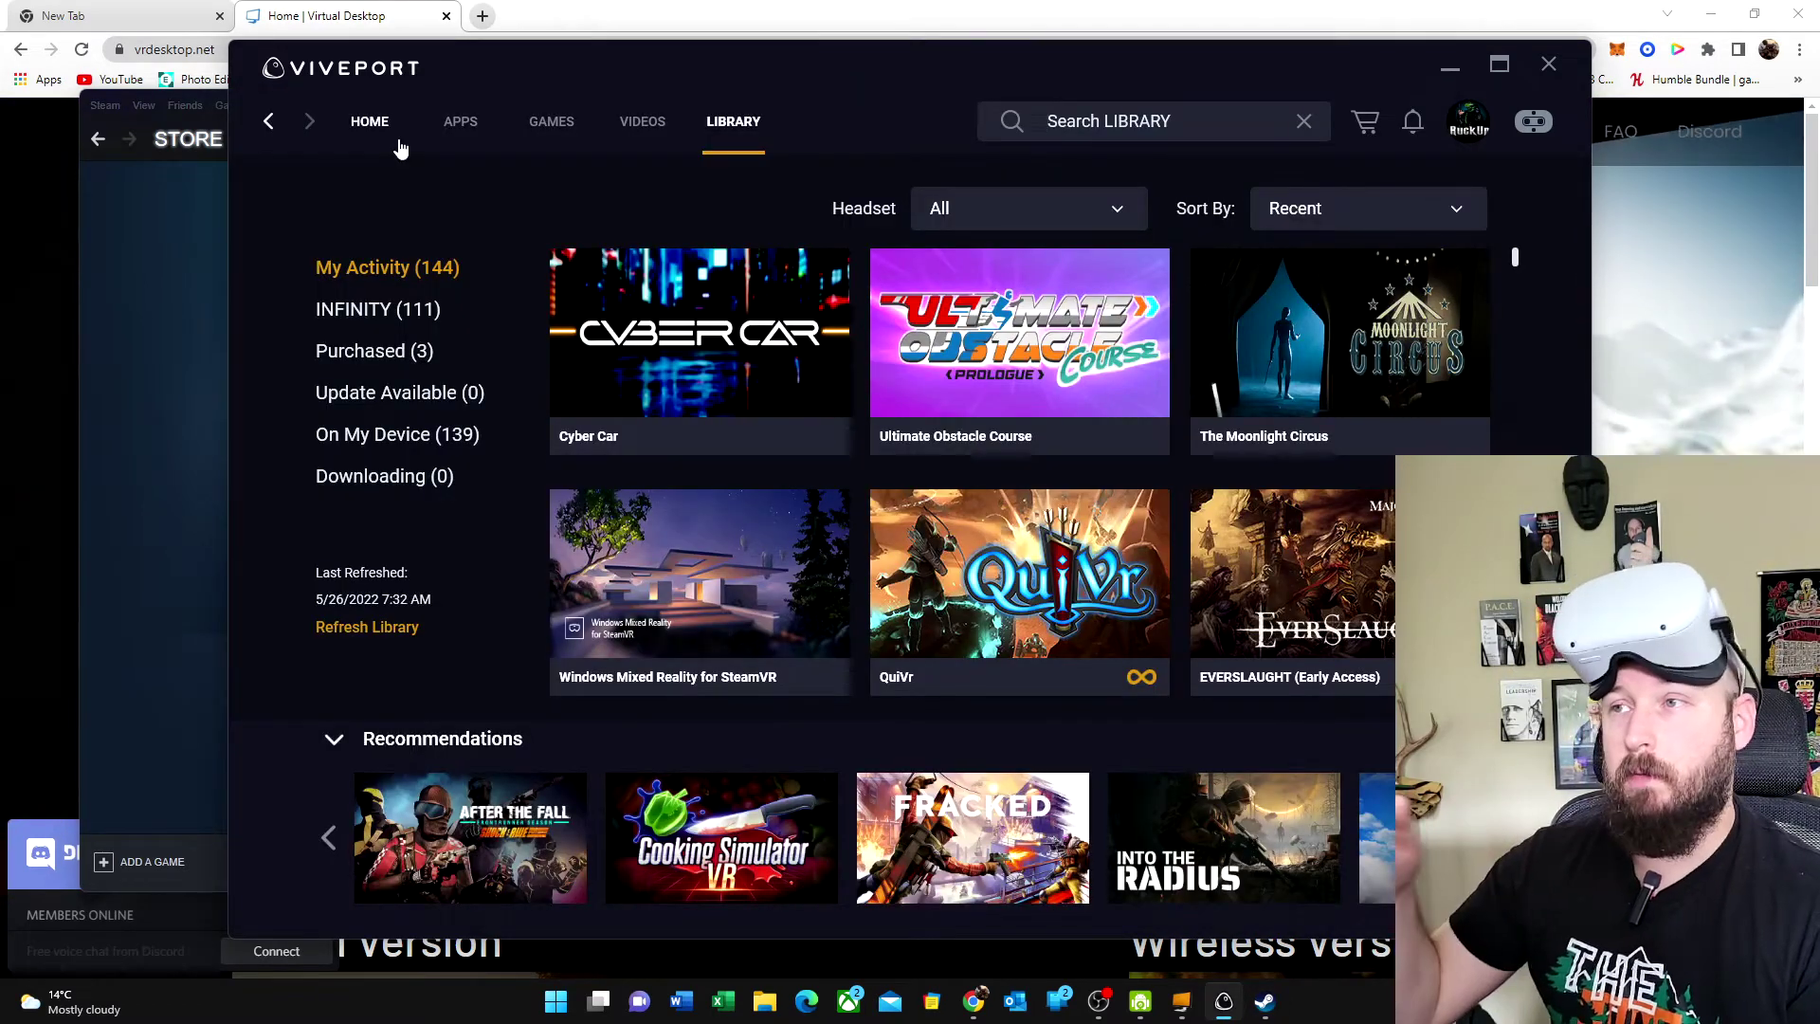